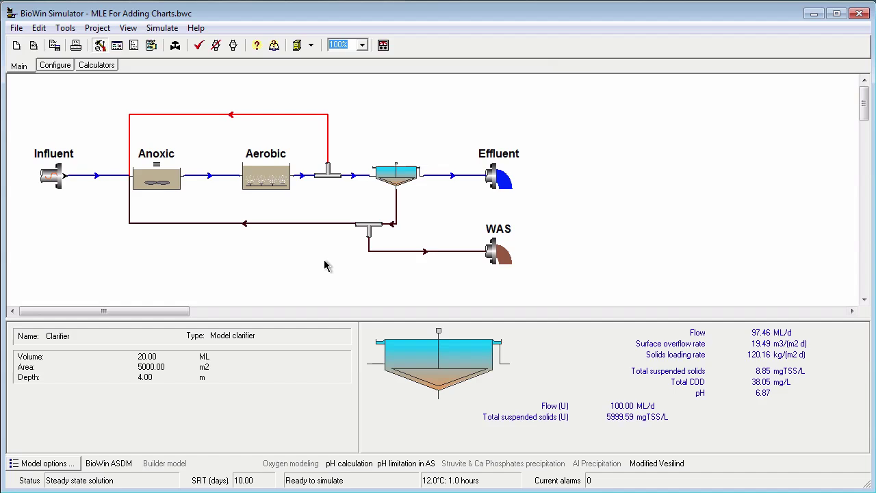
Inspect the splitter and pipe, then show the Aerobic reactor's details, with 2.00 mg/L dissolved oxygen.
left_click(327, 171)
left_click(219, 175)
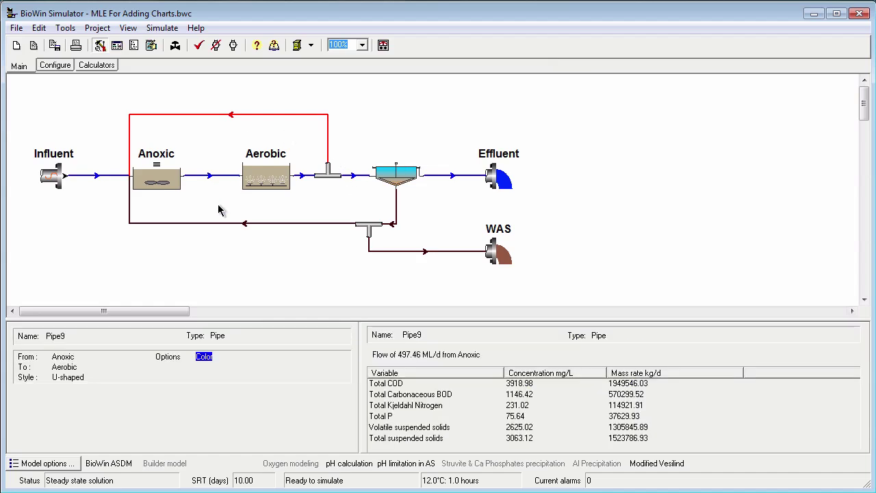
left_click(279, 186)
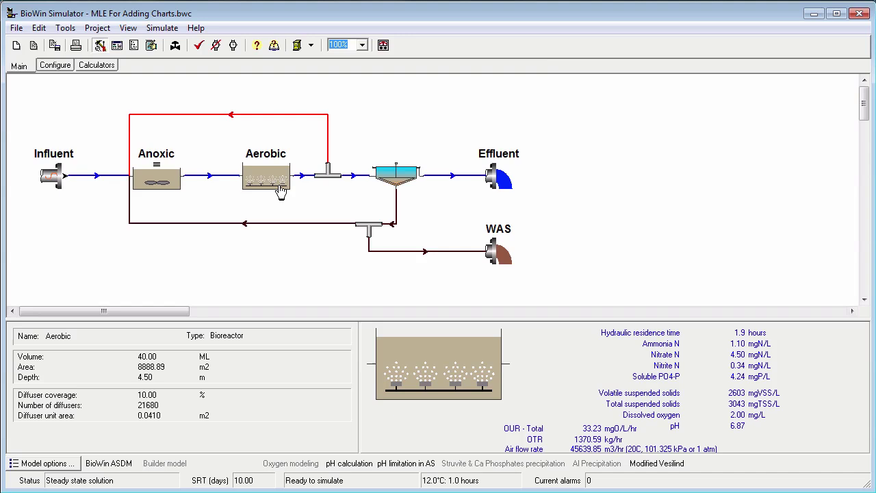
Open the results album and switch from Mass Distribution to the N Profile chart.
left_click(115, 46)
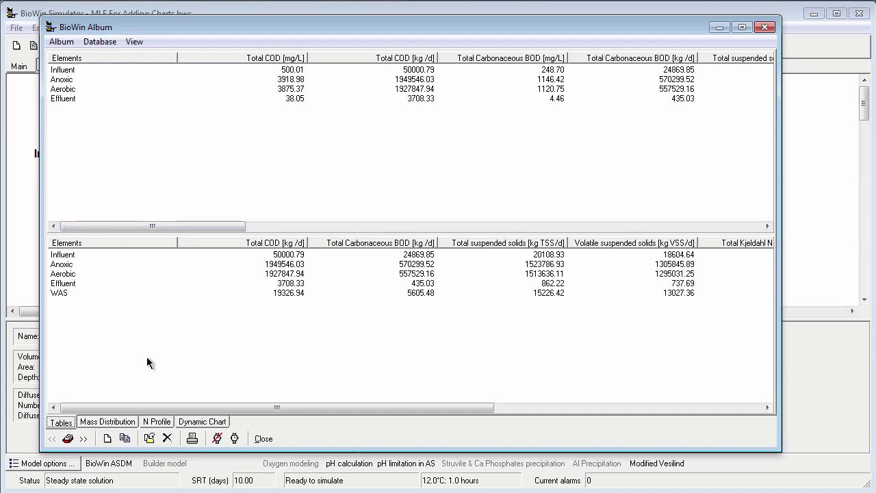
left_click(130, 422)
left_click(153, 422)
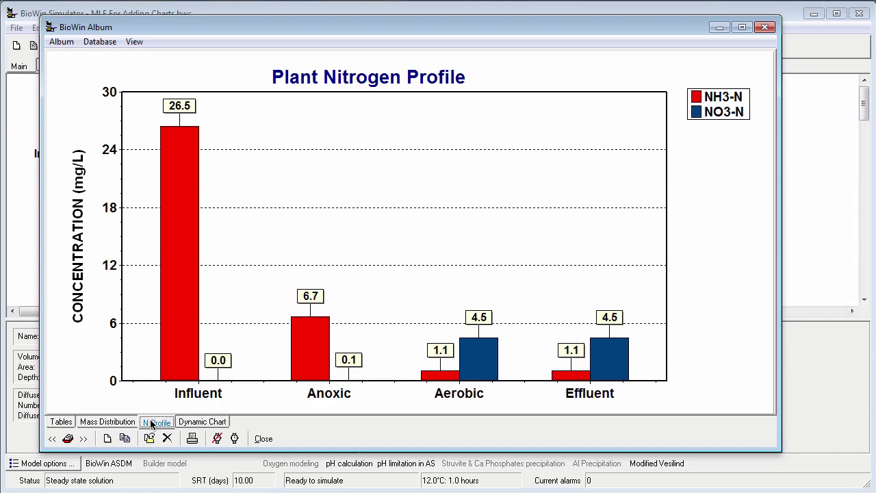
Use Album > Add page to create a single-panel page named Page 5.
left_click(63, 42)
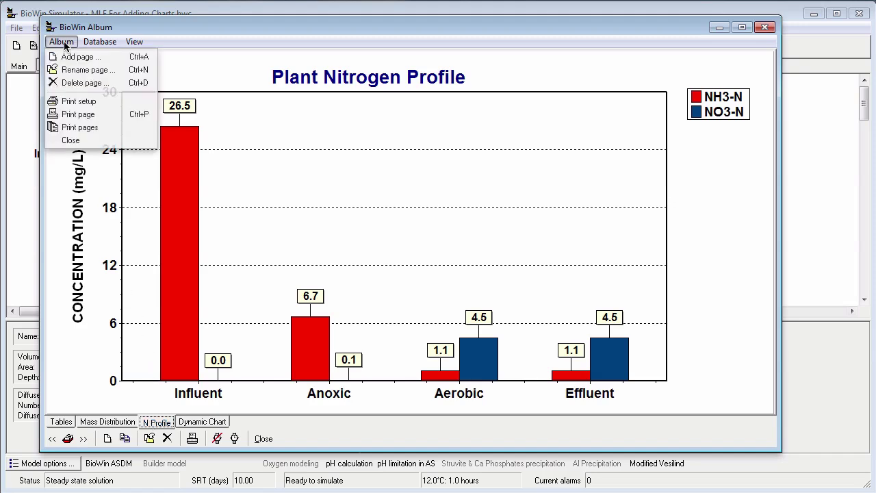
left_click(81, 58)
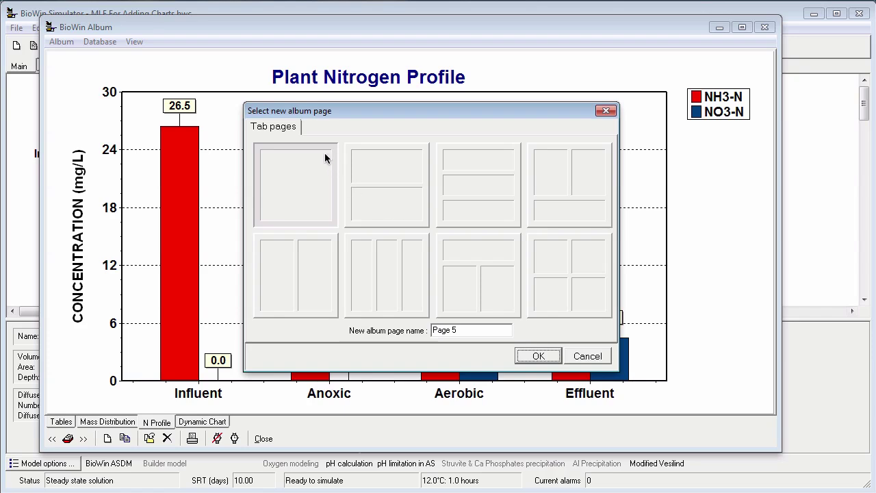
left_click(539, 357)
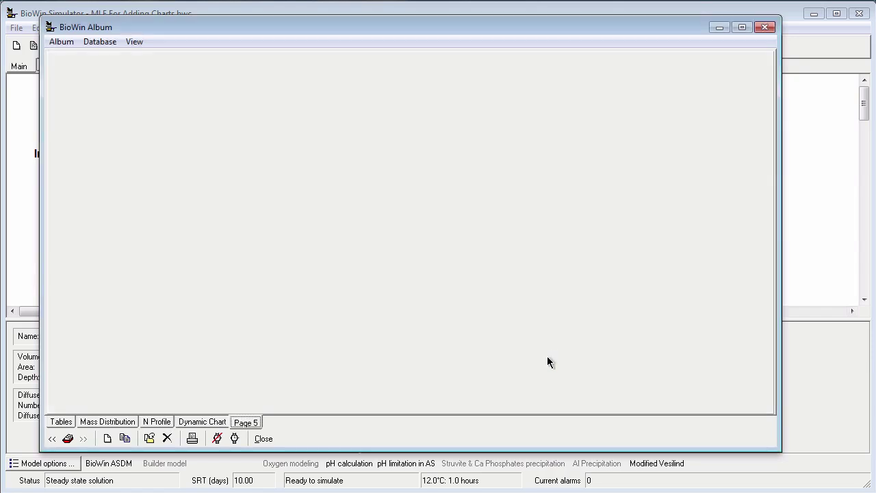
Place a chart on the blank Page 5 from its context menu.
right_click(330, 202)
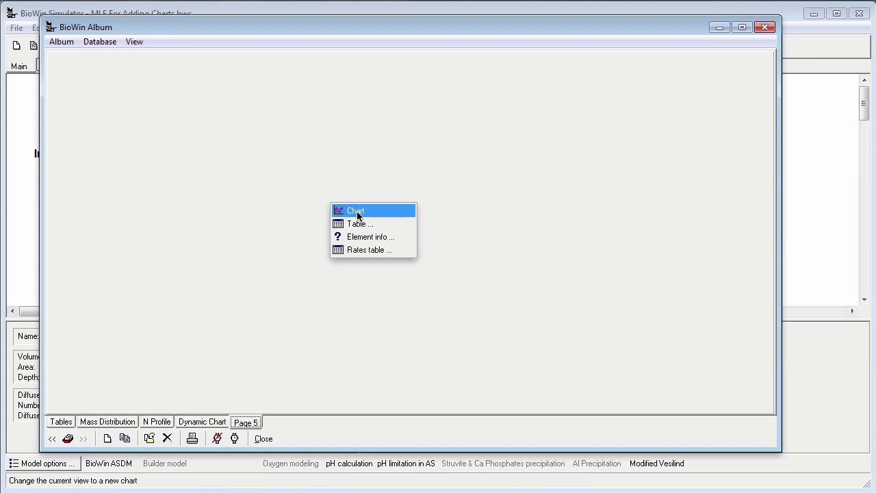
left_click(356, 212)
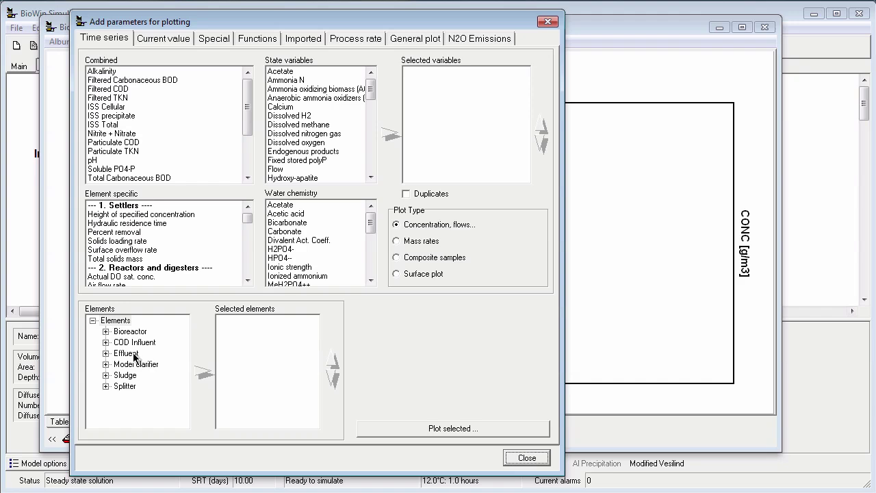
Move the Aerobic bioreactor from the Bioreactor group into Selected elements.
left_click(106, 331)
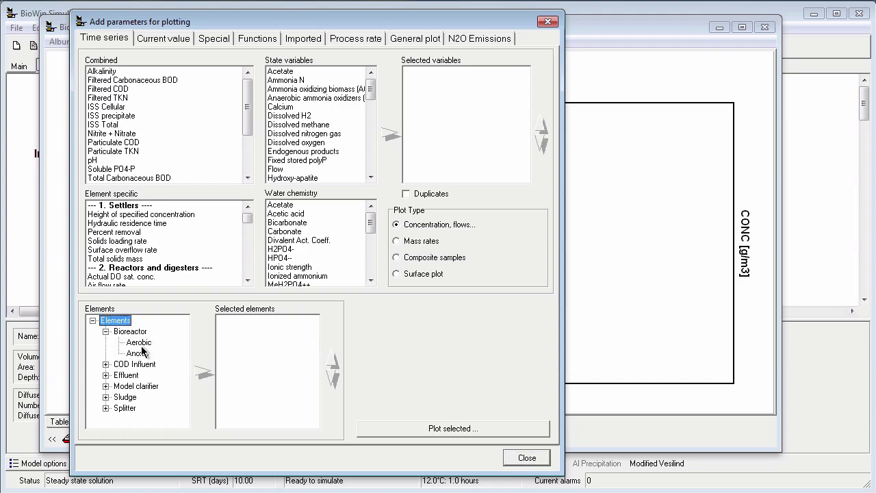
left_click(138, 344)
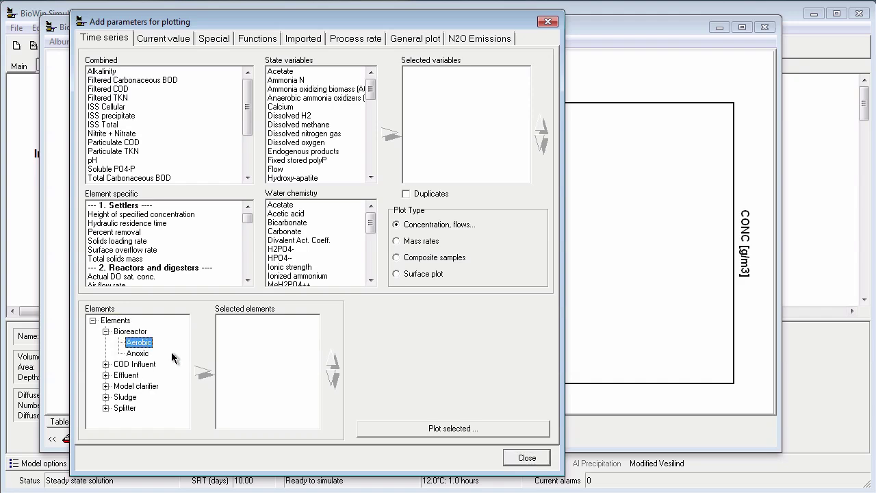
left_click(204, 373)
left_click(146, 243)
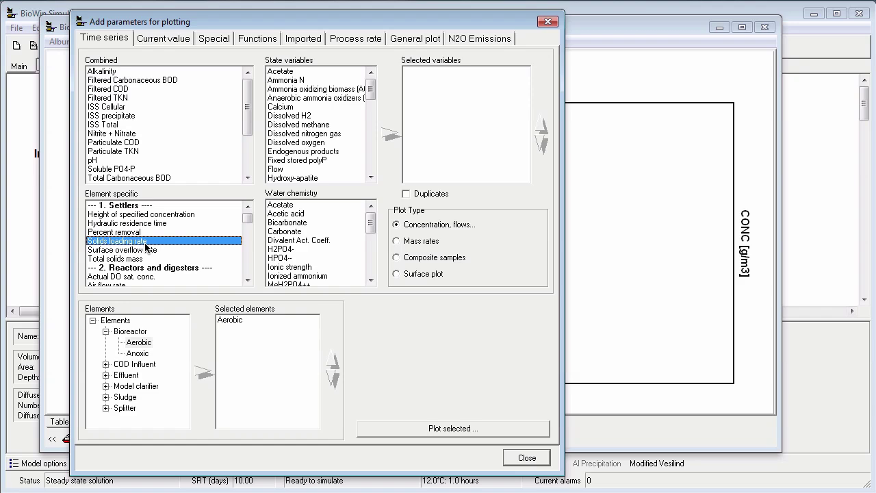
Add Air flow rate from Reactors and digesters to Selected variables.
left_click(247, 280)
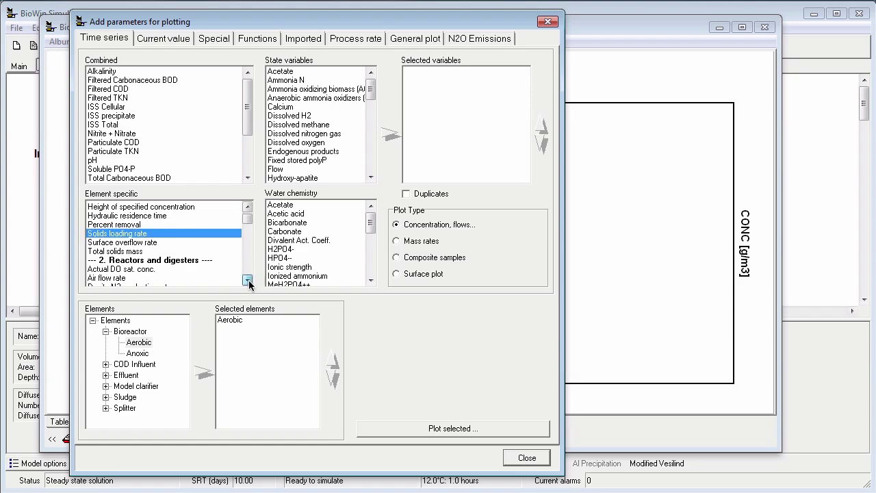
left_click(247, 281)
left_click(247, 281)
left_click(139, 259)
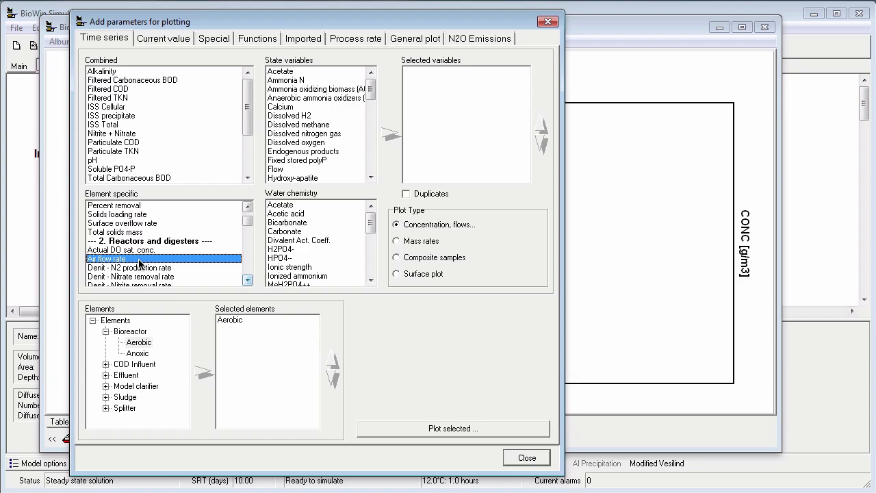
left_click(387, 134)
Plot the selected Aerobic Air flow rate as a Fast Line series.
left_click(496, 428)
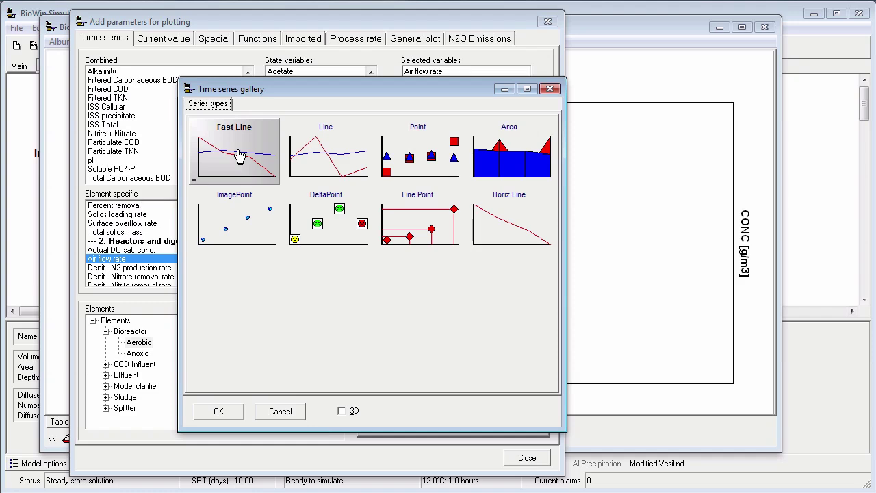
left_click(228, 413)
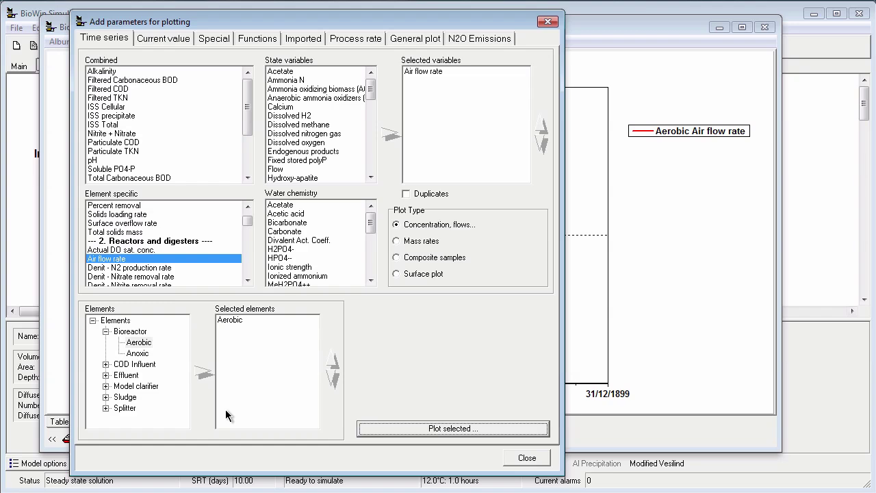
Run a 1-day dynamic simulation from project start, then stop it.
left_click(527, 458)
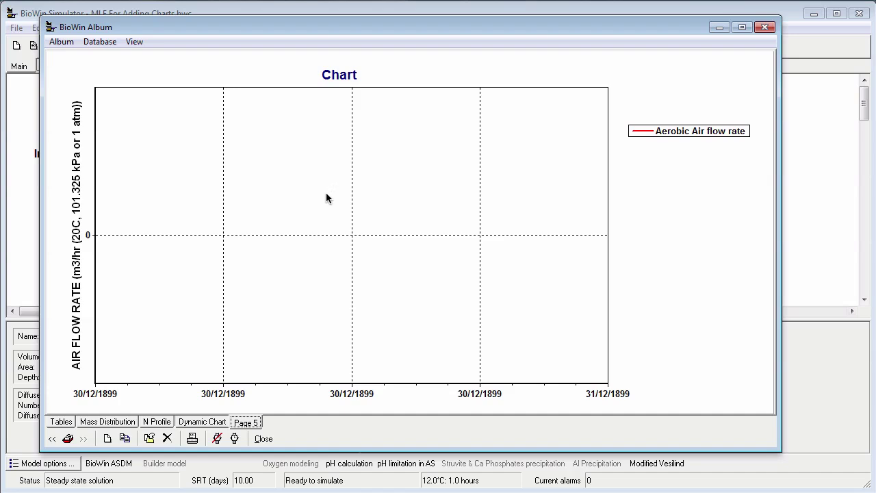
left_click(233, 438)
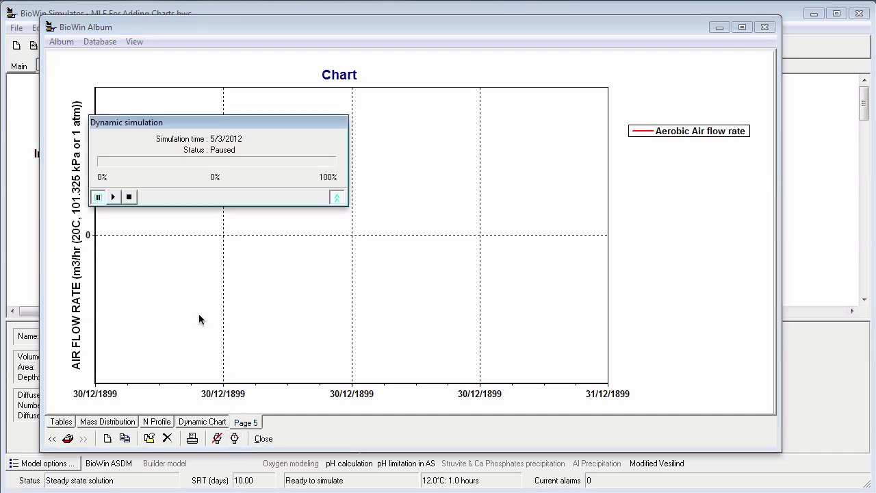
left_click(114, 198)
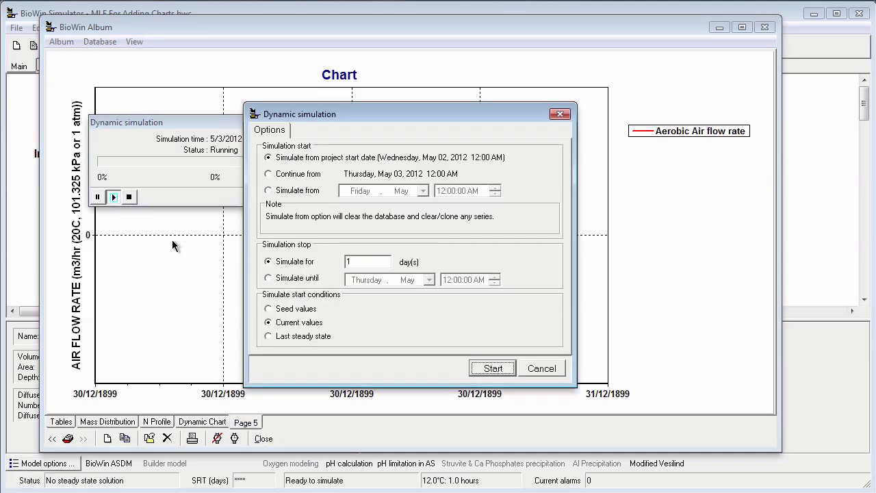
left_click(486, 369)
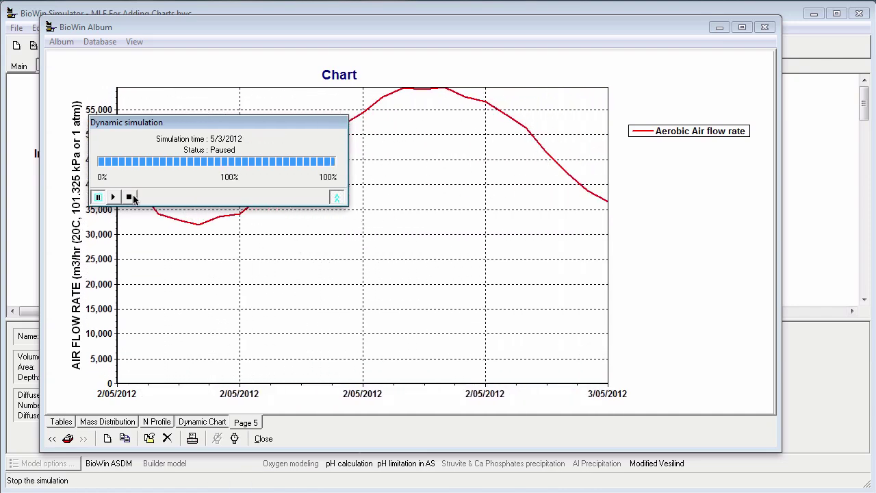
left_click(128, 197)
left_click(414, 287)
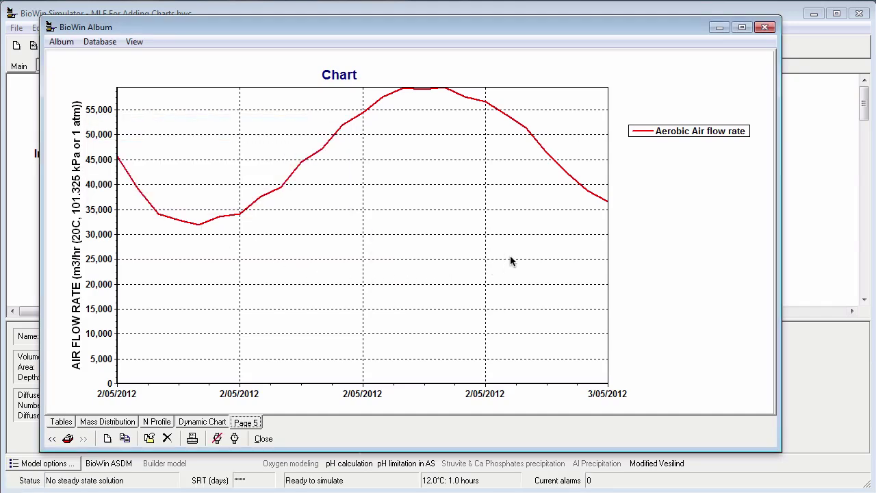
Close the BioWin Album window to get back to the flowsheet.
left_click(765, 28)
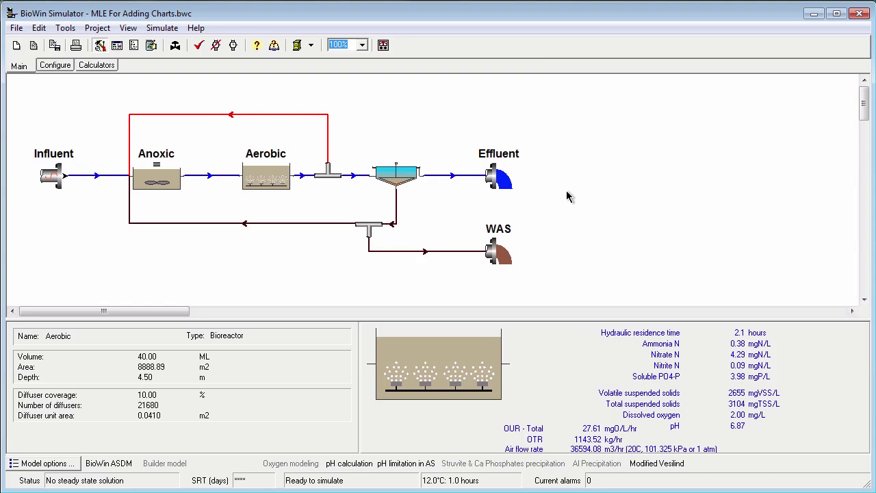
Select the Effluent and choose Add to album > Chart from its context menu.
left_click(499, 177)
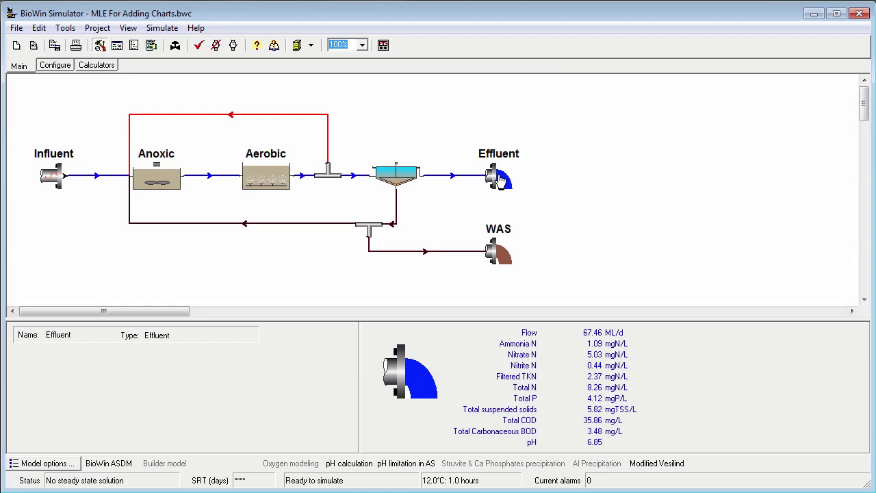
right_click(499, 178)
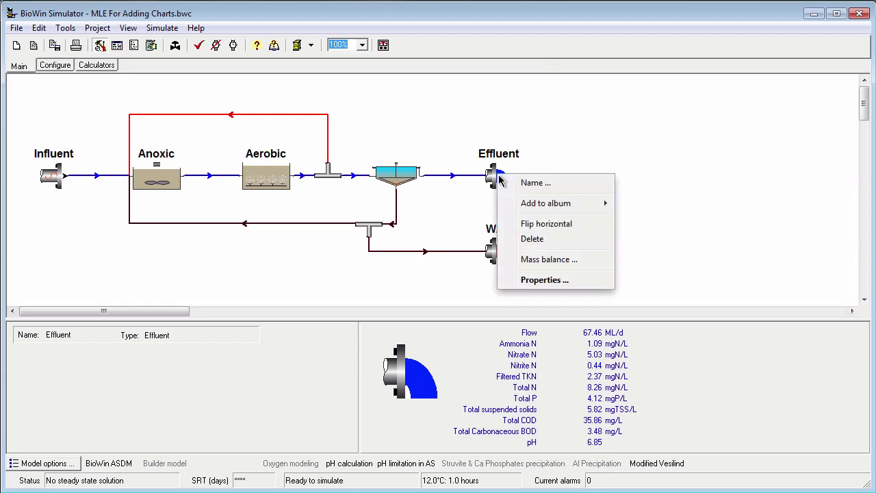
mouse_move(540, 209)
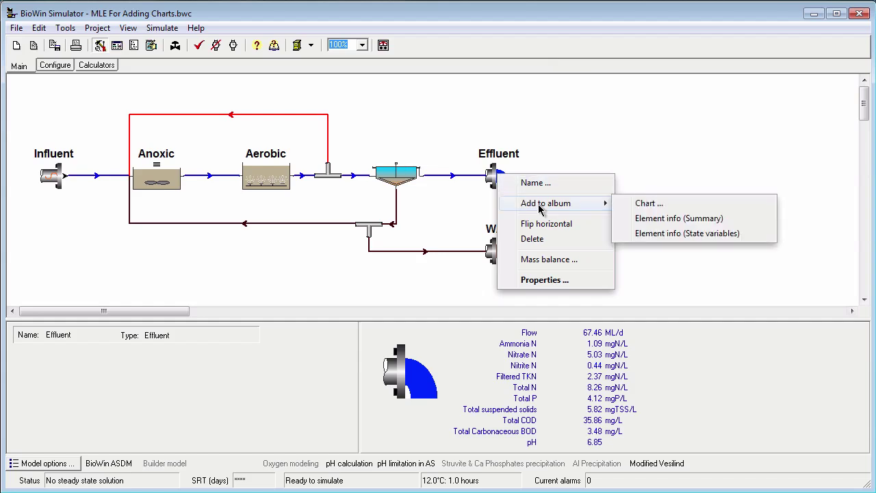
left_click(642, 204)
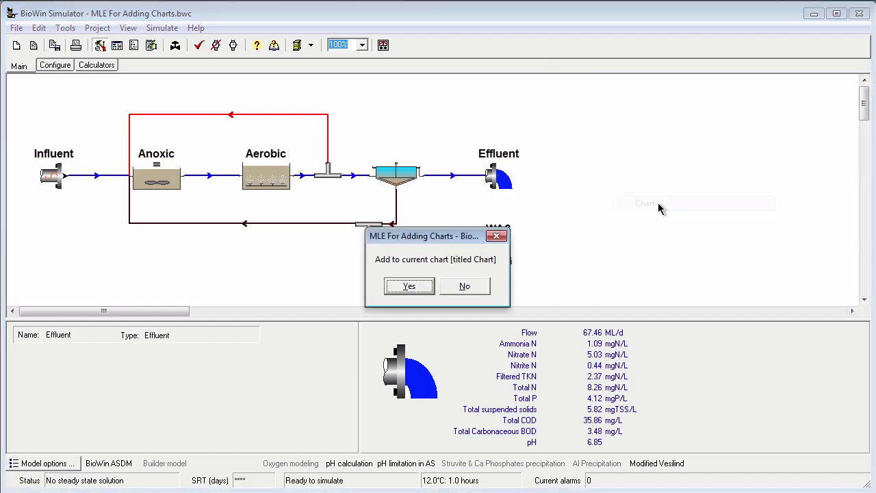
Plot Effluent Total P from the Combined variables on a separate new chart as a Fast Line series.
left_click(465, 286)
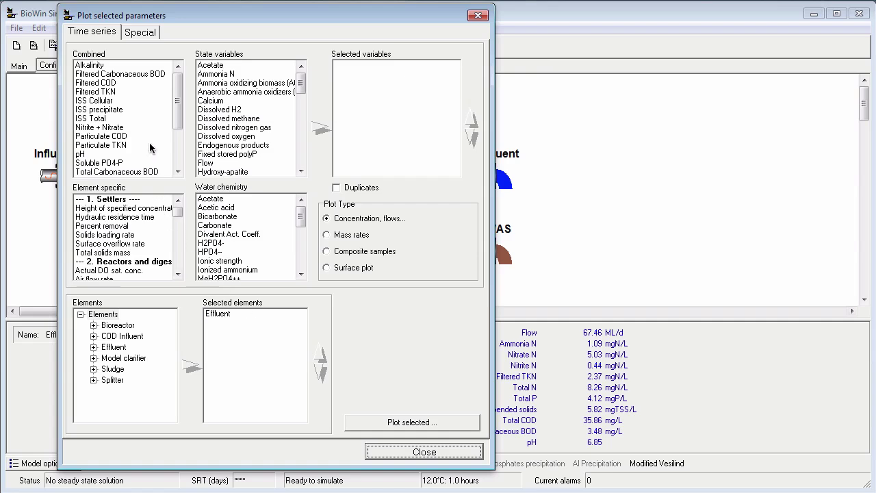
left_click_drag(177, 112, 177, 143)
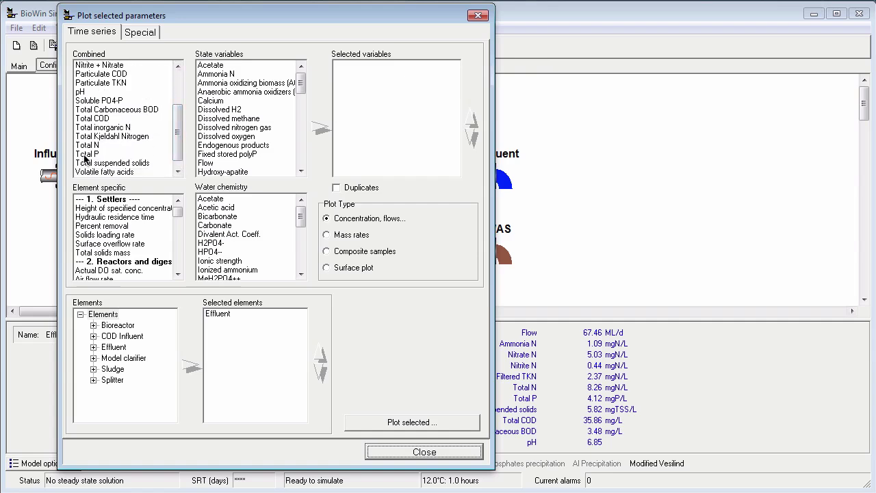
left_click(86, 154)
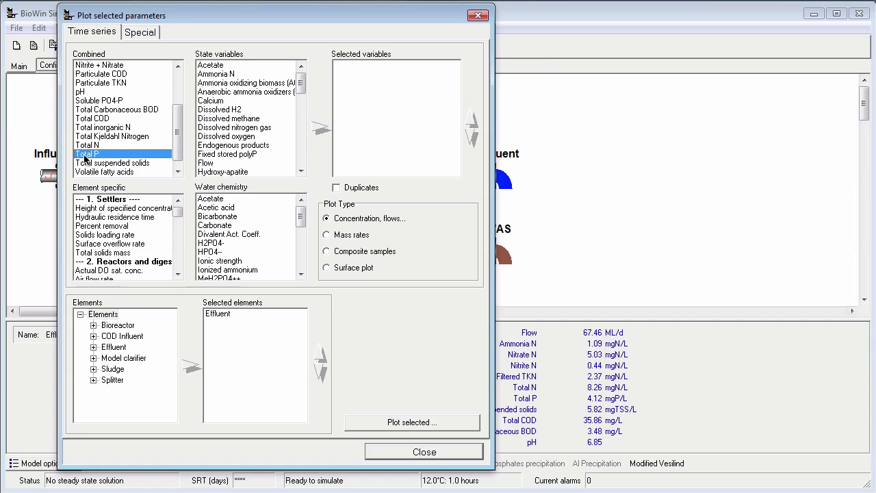
double_click(87, 156)
left_click(445, 423)
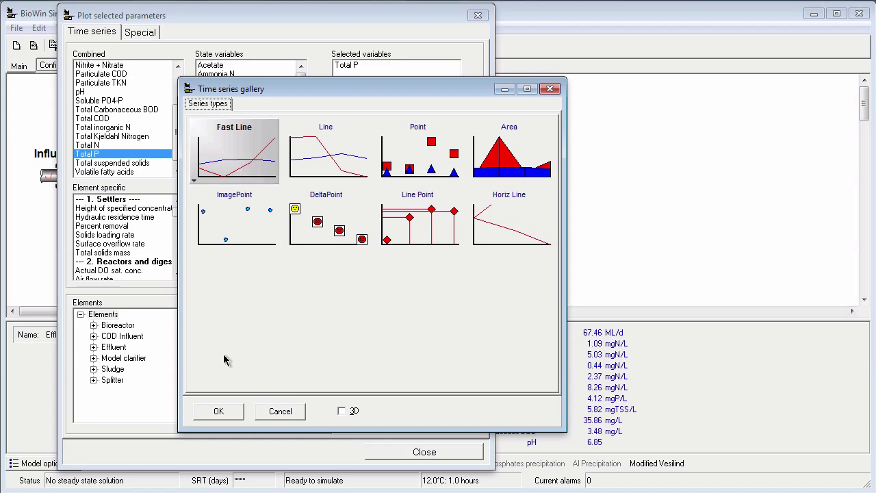
left_click(219, 411)
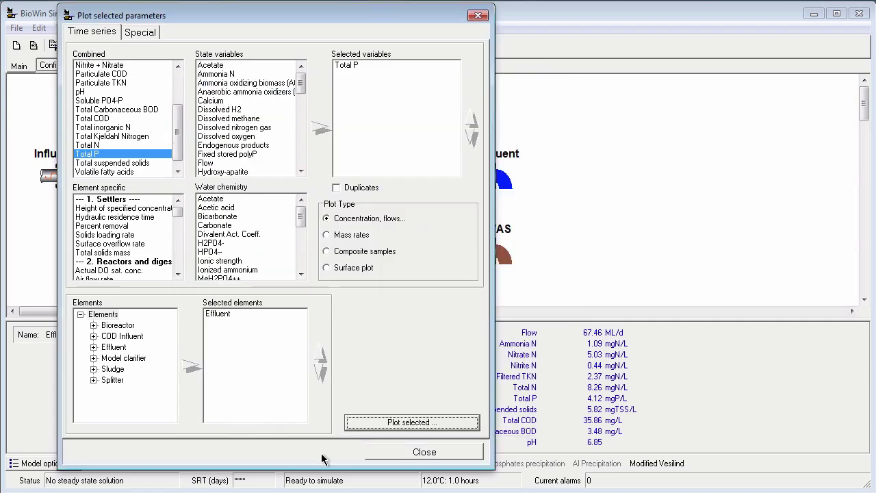
View the album's new Page 6 with an empty mgP/L chart listing Effluent Total P.
left_click(375, 451)
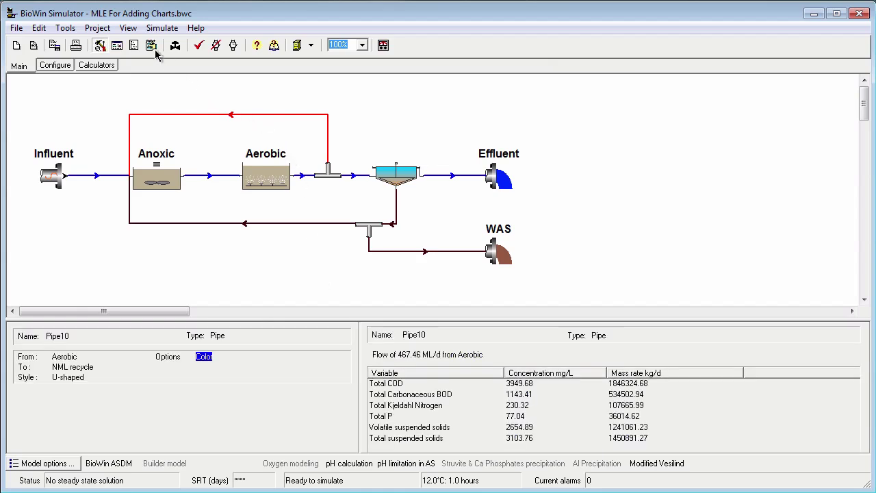
left_click(117, 45)
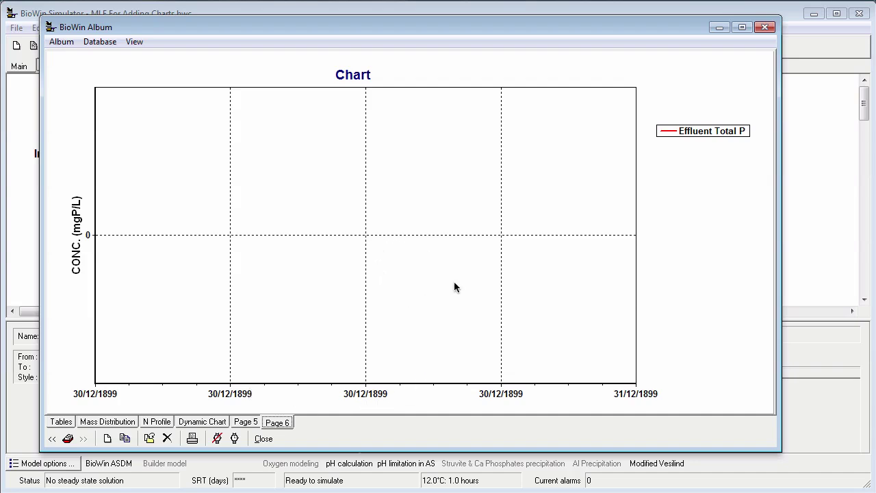
Run a one-day dynamic simulation so Page 6 traces Effluent Total P at about 4.1–4.6 mgP/L.
left_click(234, 438)
left_click(114, 197)
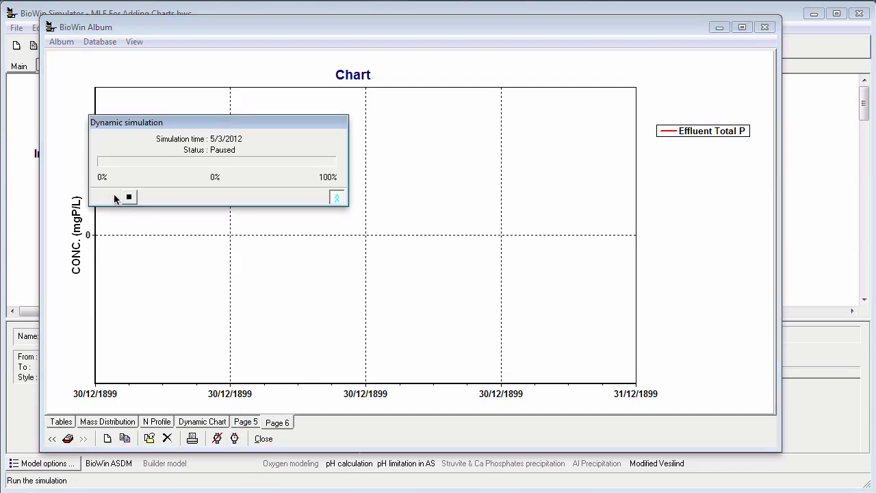
left_click(490, 369)
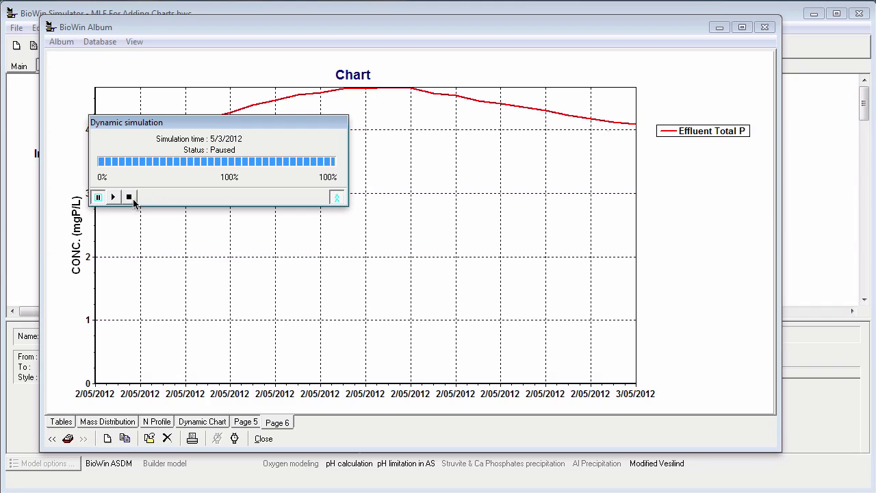
left_click(133, 199)
left_click(415, 288)
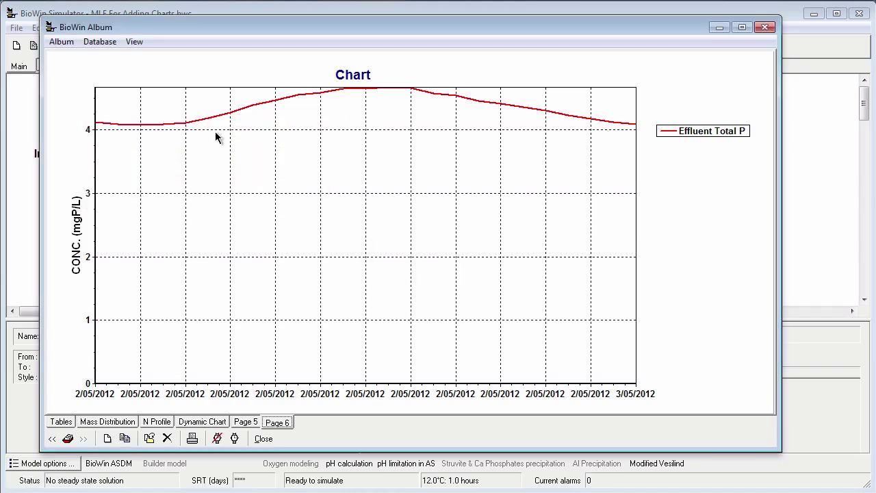
Review the Page 5 air flow rate chart, then the Dynamic Chart of effluent ammonia and nitrate.
left_click(245, 423)
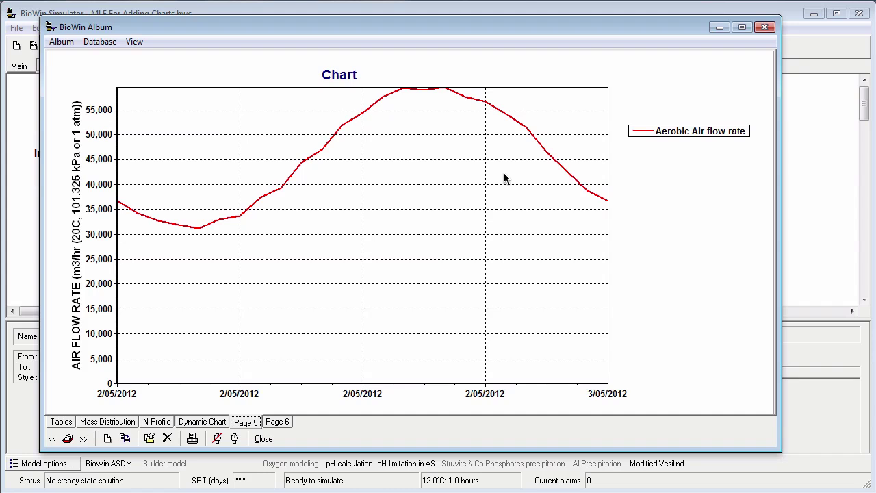
left_click(206, 422)
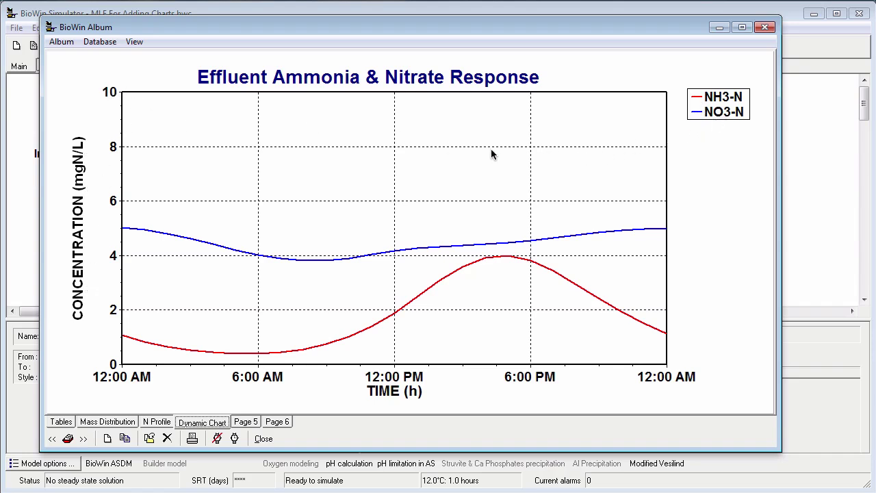
Close the BioWin Album to return to the flowsheet showing Pipe10's concentrations.
left_click(766, 28)
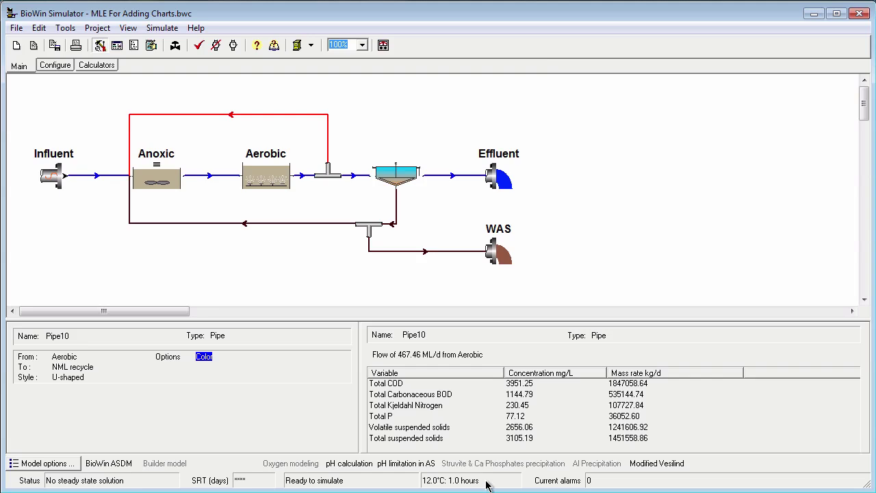
left_click(219, 175)
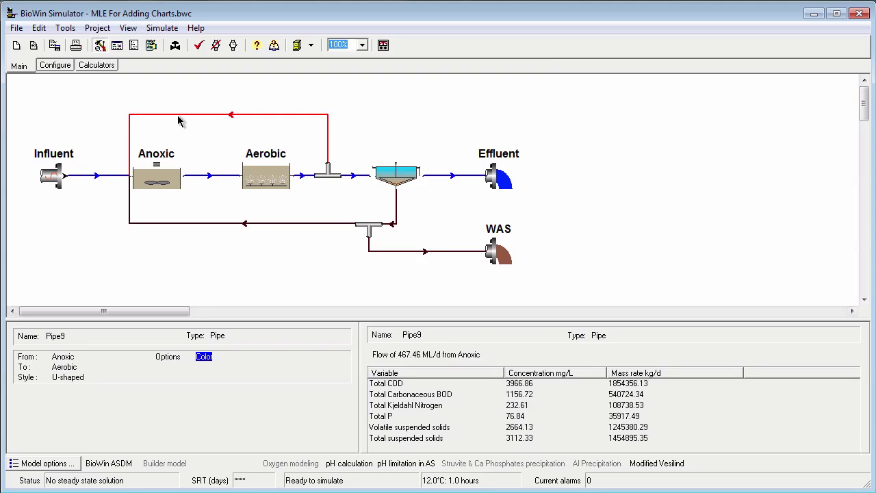
left_click(98, 28)
mouse_move(137, 101)
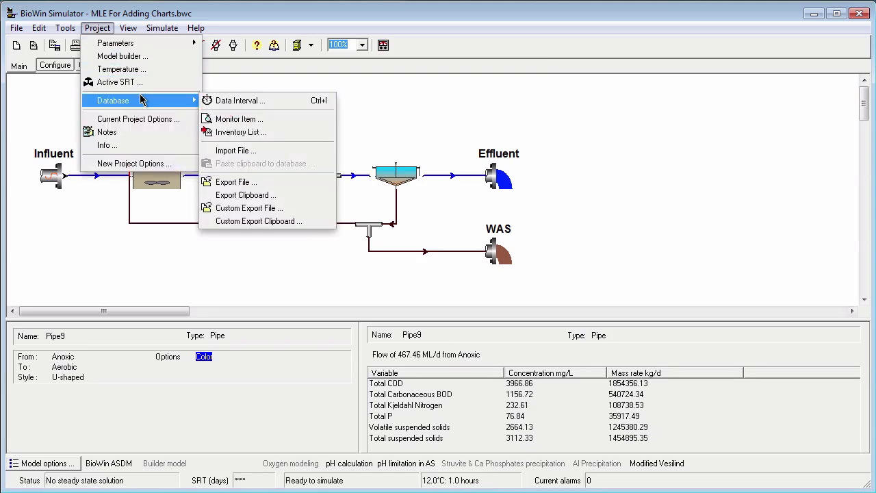
left_click(240, 104)
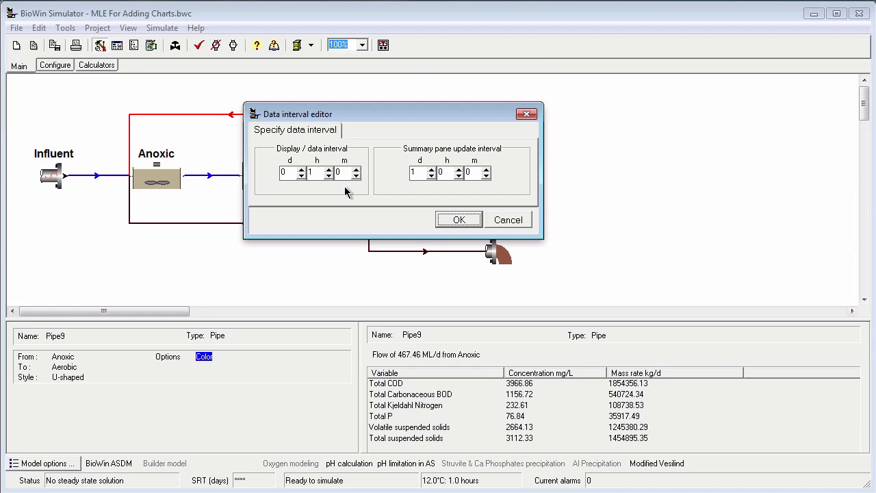
left_click(446, 221)
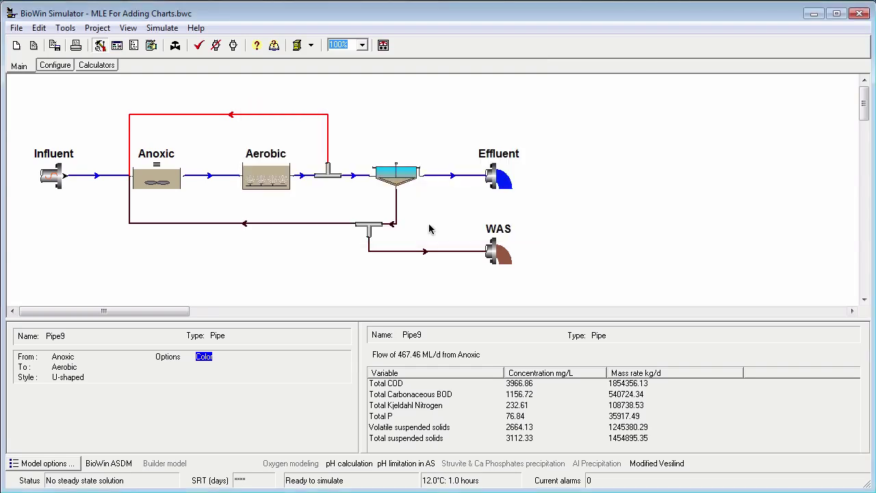
mouse_move(267, 192)
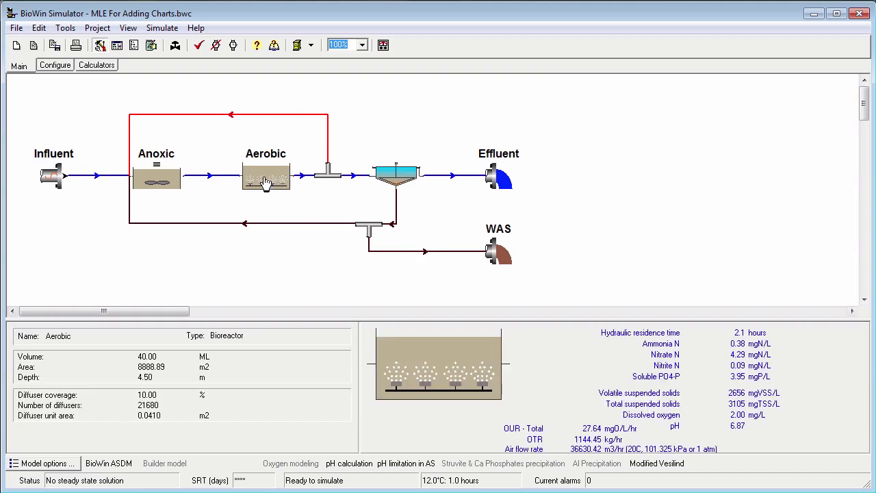